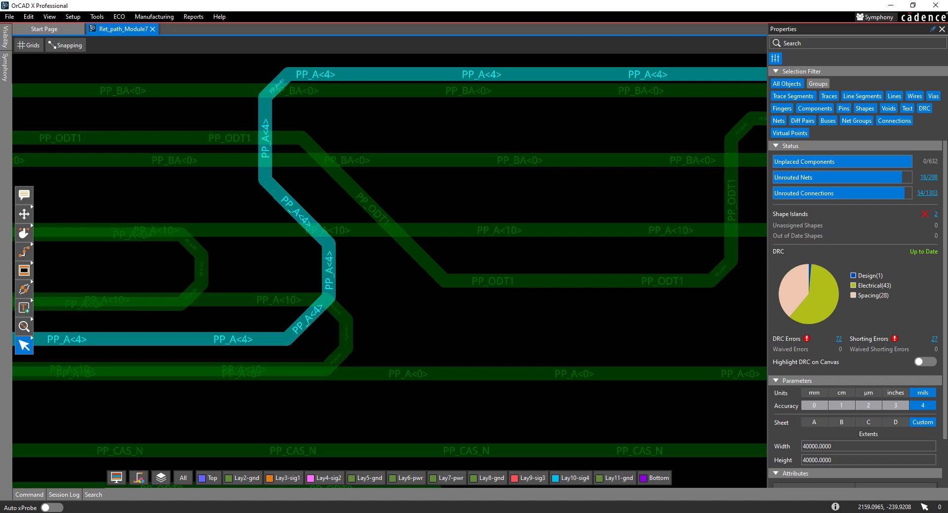
# - Select the vertical PP_A<4> trace and launch the Constraint Manager from the Tools menu
pyautogui.click(327, 296)
pyautogui.click(97, 17)
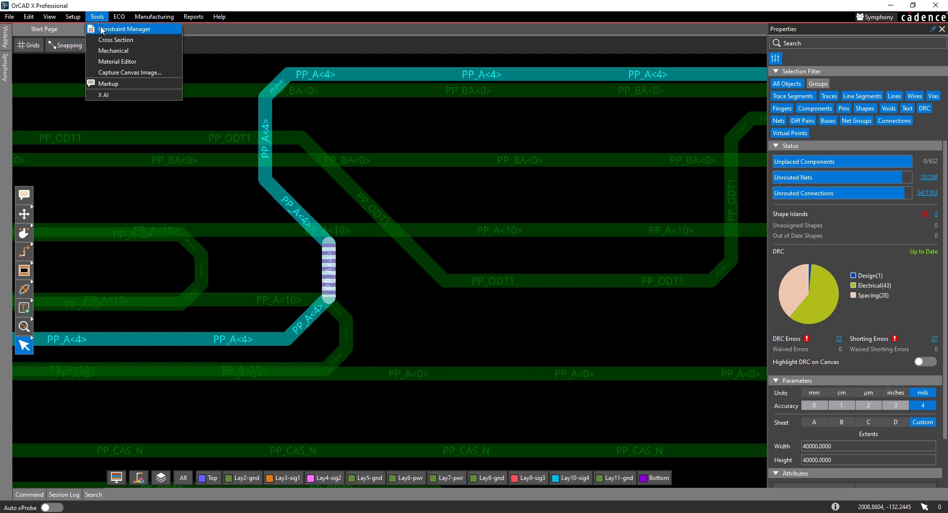
pyautogui.click(102, 30)
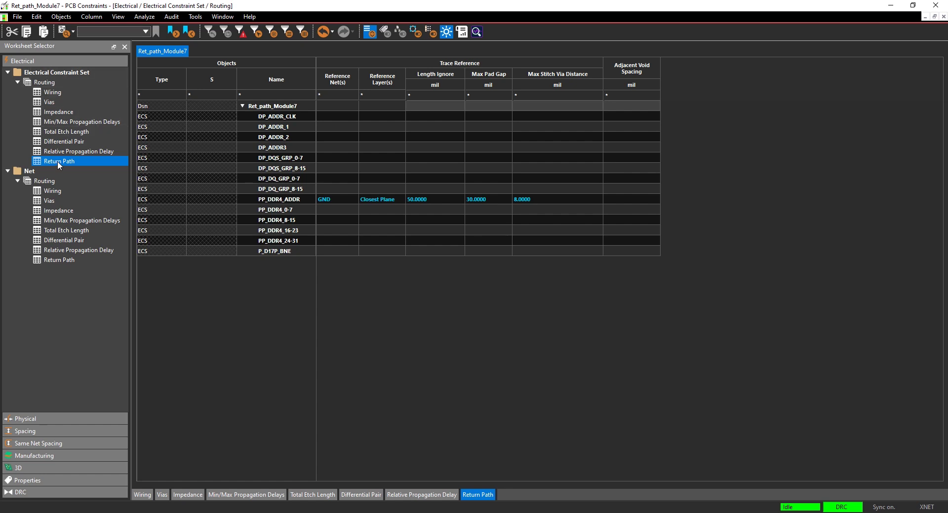
# - Create a new electrical CSet named return_path from the P_D17P_BNE row's Create menu
pyautogui.rightClick(291, 253)
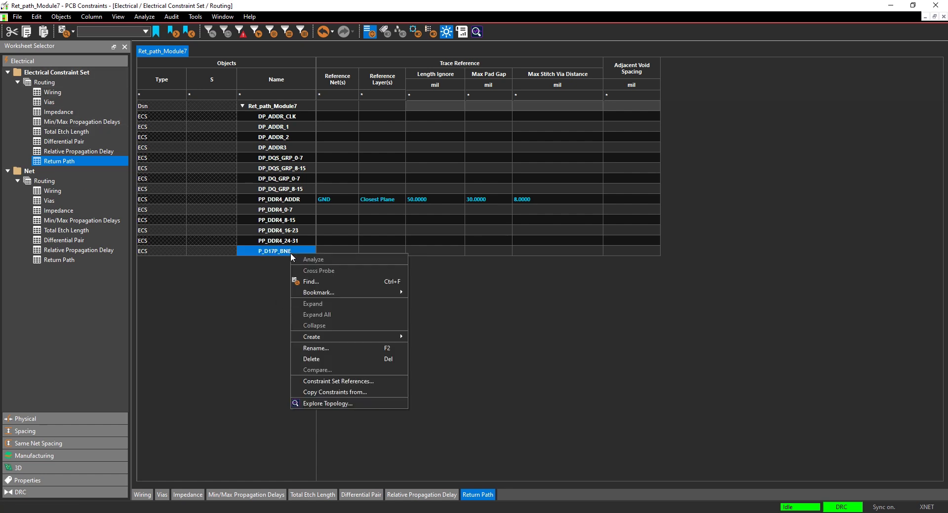
pyautogui.moveTo(387, 337)
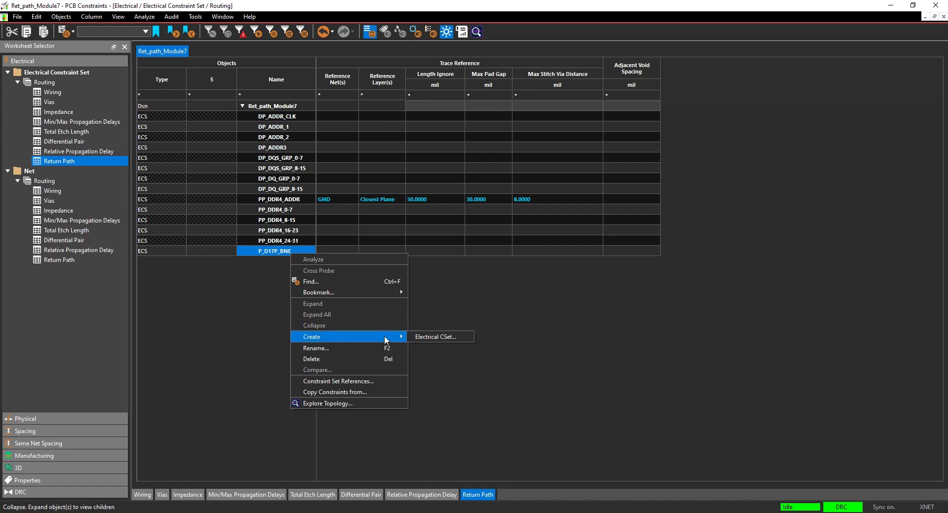
pyautogui.click(431, 336)
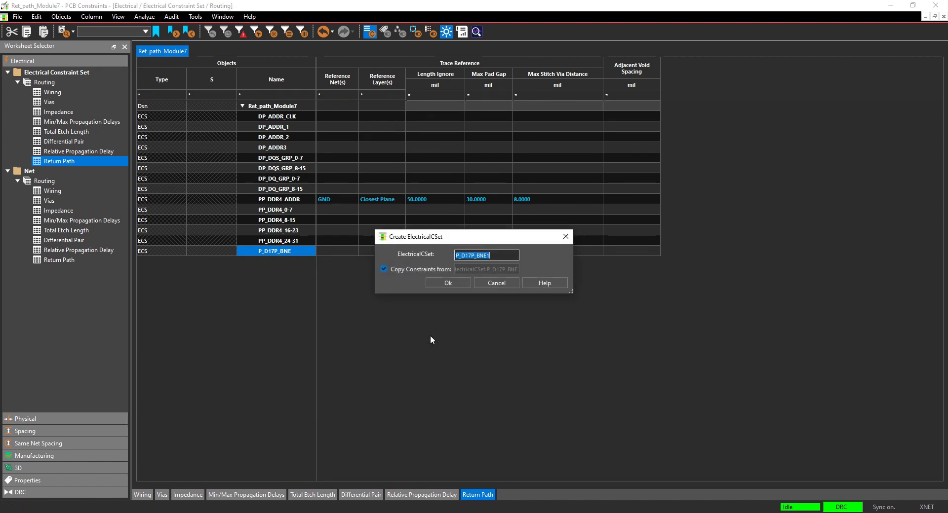
pyautogui.write('return_path')
pyautogui.press('Return')
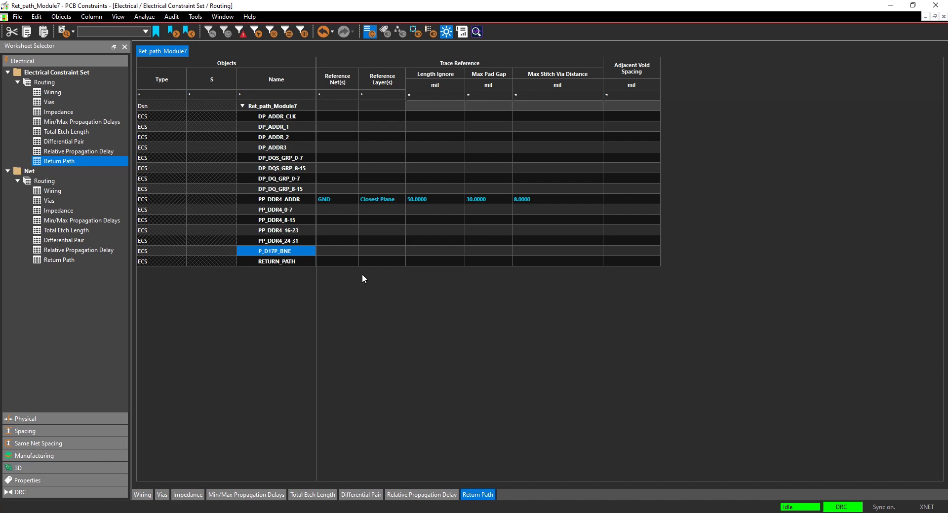
# - Add GND to the Reference Net(s) cell of the RETURN_PATH constraint set
pyautogui.doubleClick(349, 262)
pyautogui.click(335, 176)
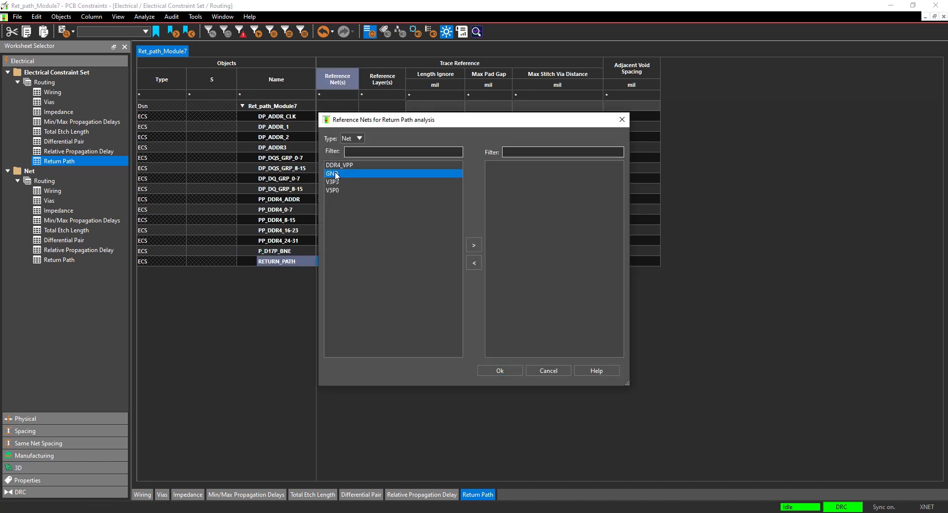
pyautogui.click(473, 246)
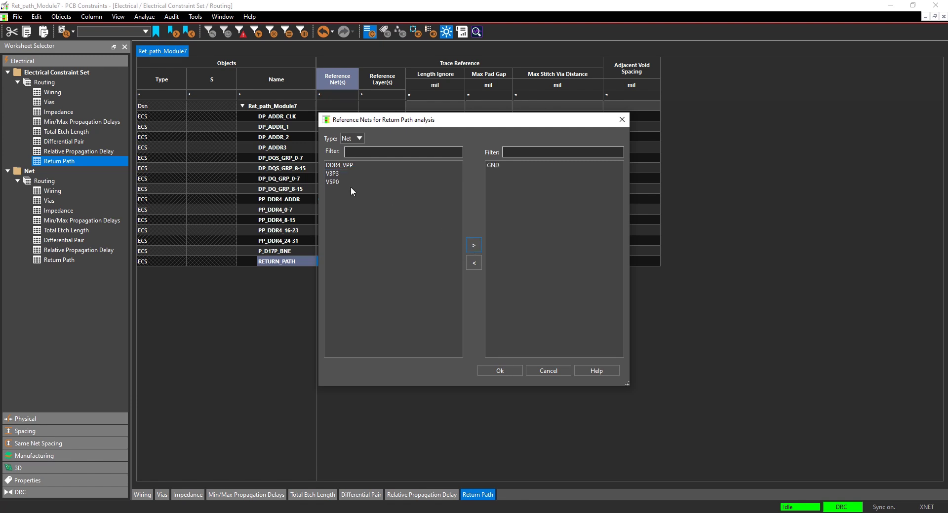
pyautogui.click(496, 372)
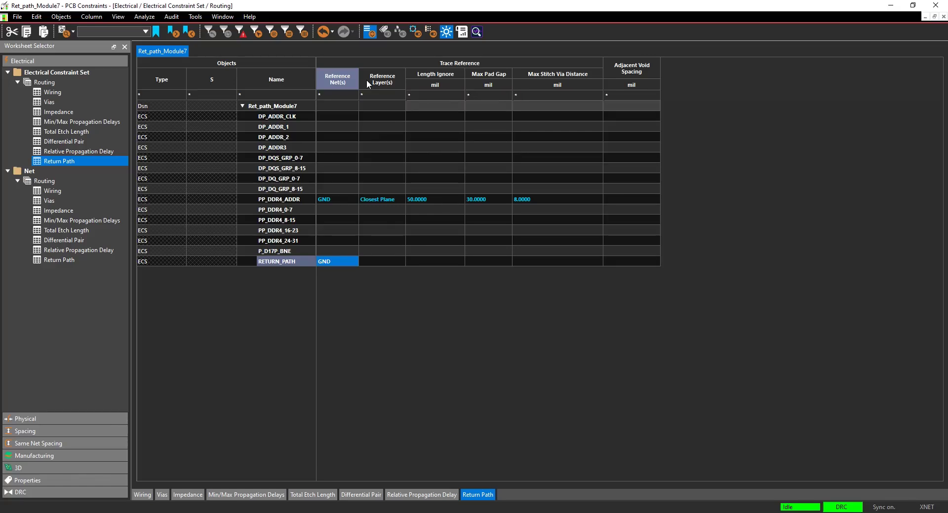
# - Open the per-layer reference table and pair LAY3-SIG1 with Lay5-gnd
pyautogui.click(399, 265)
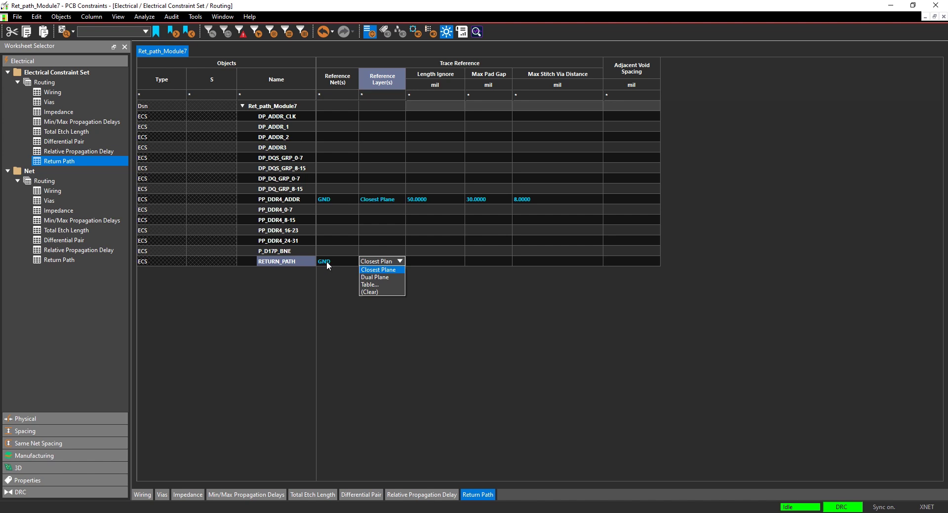
pyautogui.click(368, 284)
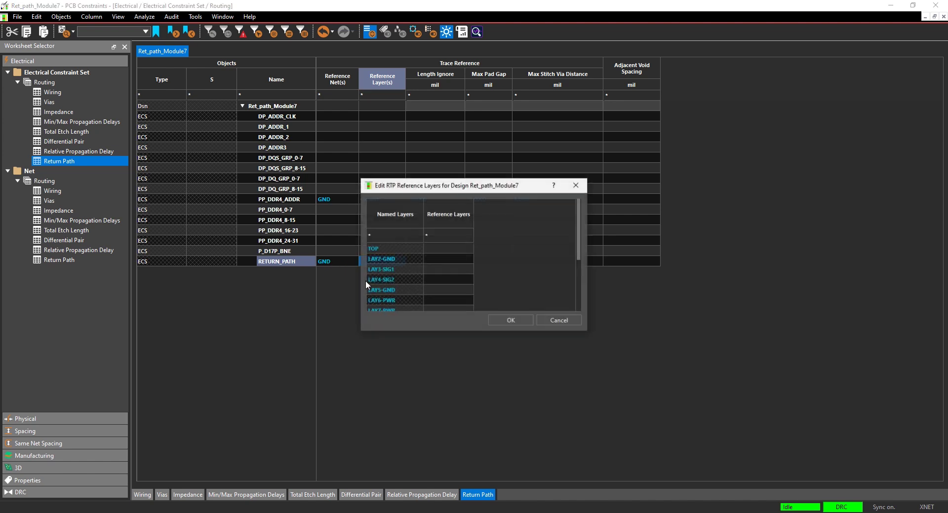
pyautogui.moveTo(588, 333); pyautogui.dragTo(665, 470)
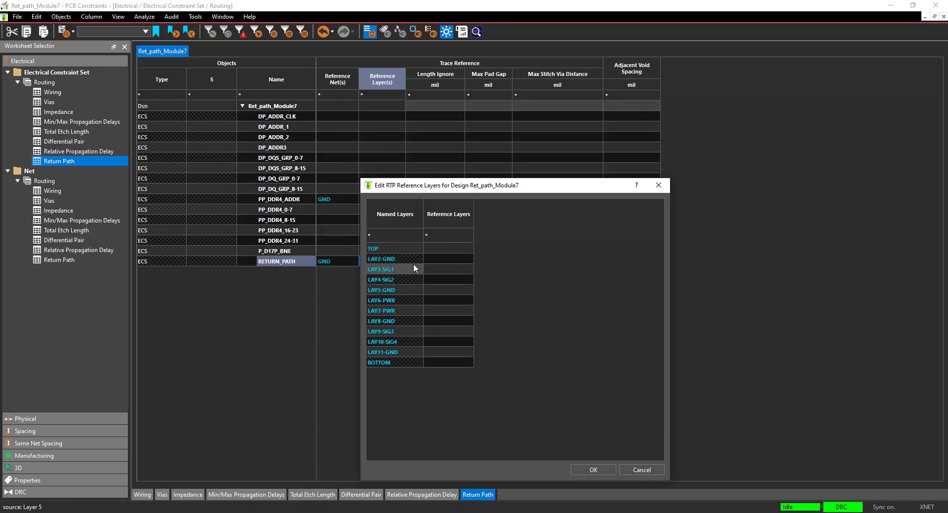
pyautogui.doubleClick(459, 269)
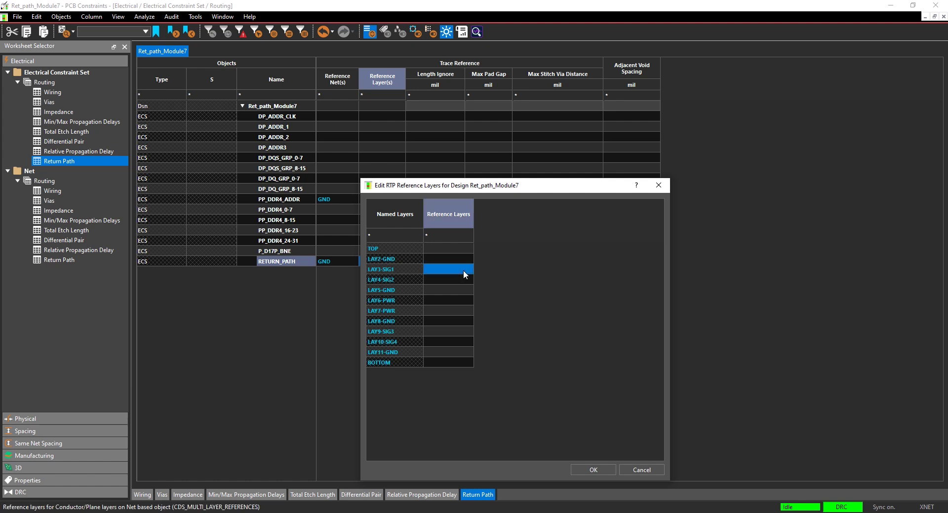
pyautogui.click(370, 200)
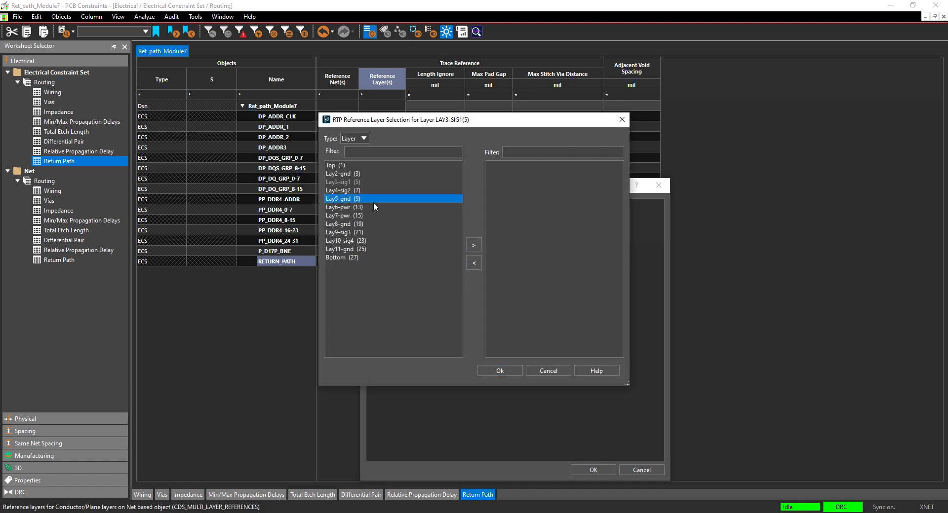
pyautogui.click(473, 245)
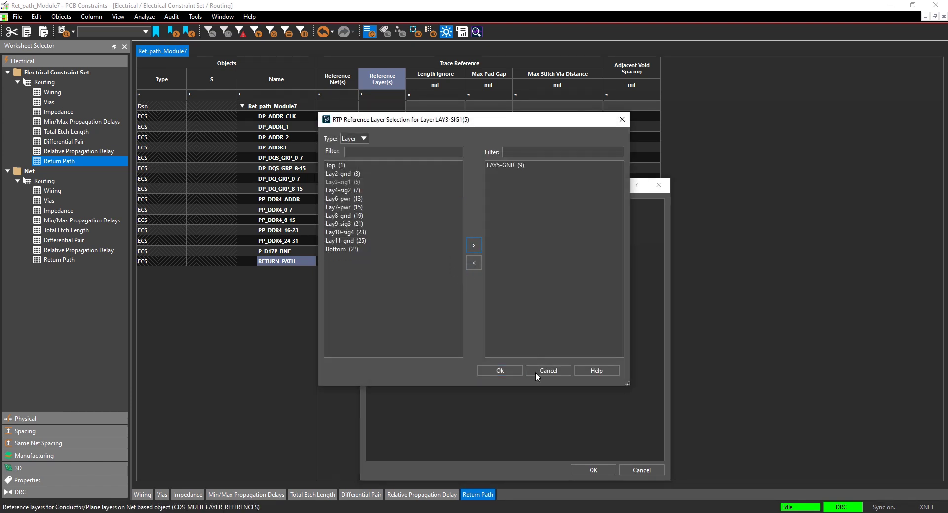
pyautogui.click(496, 371)
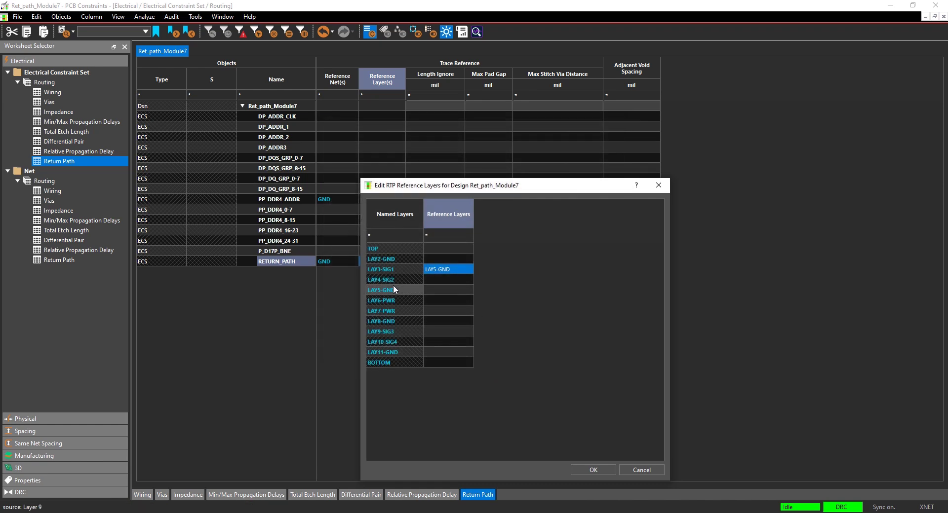
# - Pair LAY4-SIG2 with Lay5-gnd, then discard the per-layer reference table
pyautogui.click(445, 279)
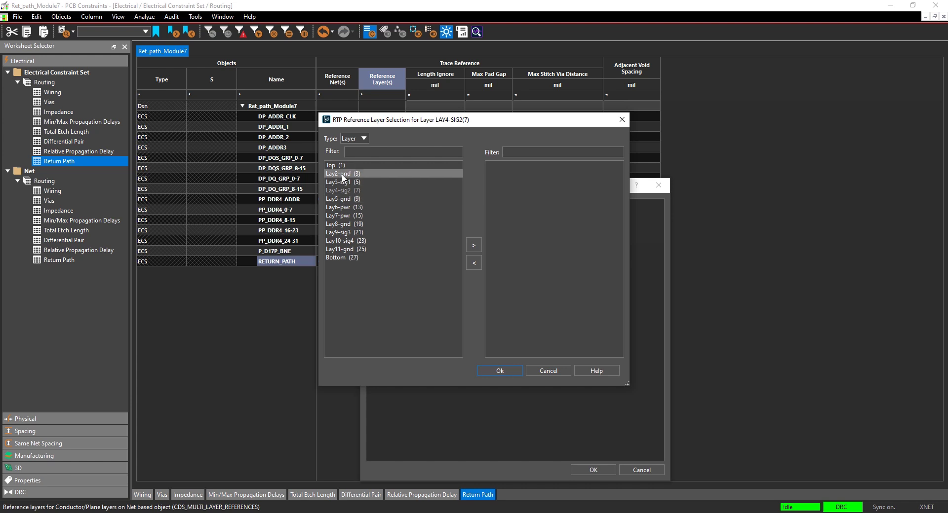
pyautogui.doubleClick(337, 199)
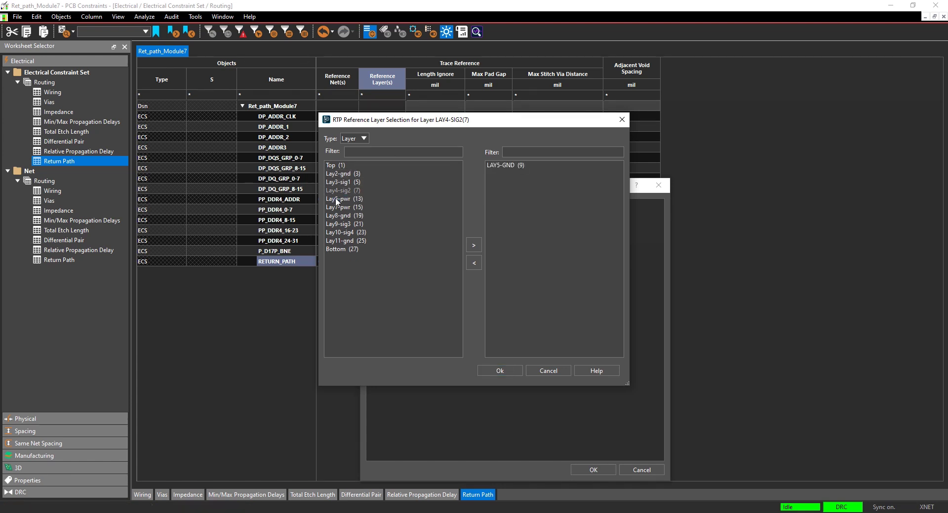
pyautogui.click(499, 371)
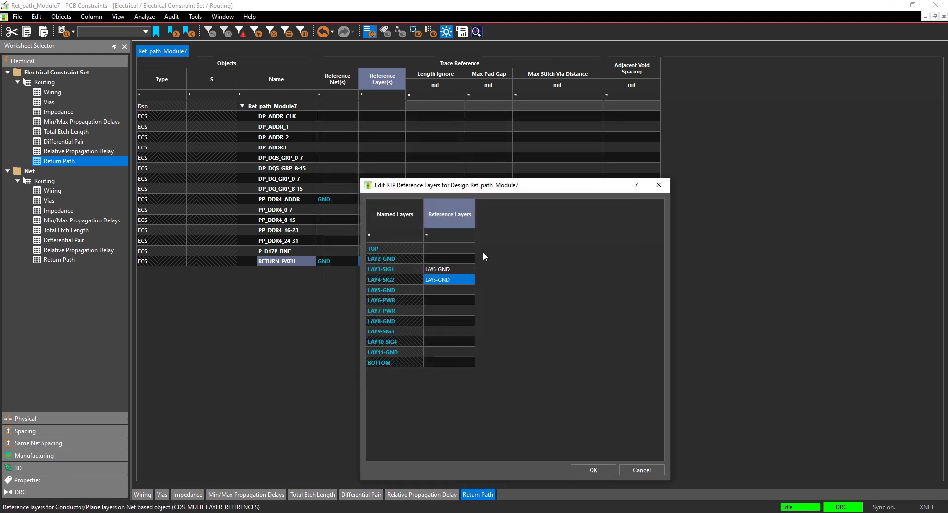
pyautogui.click(630, 470)
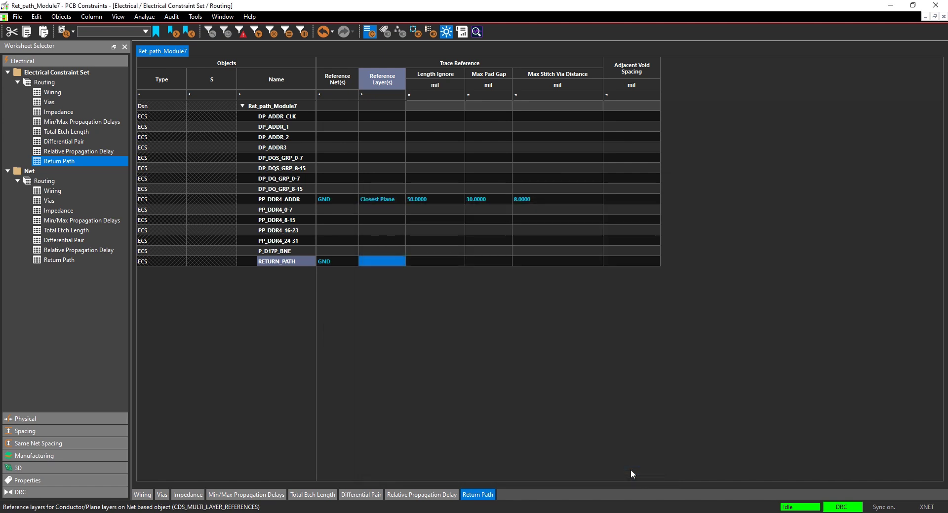
pyautogui.click(398, 263)
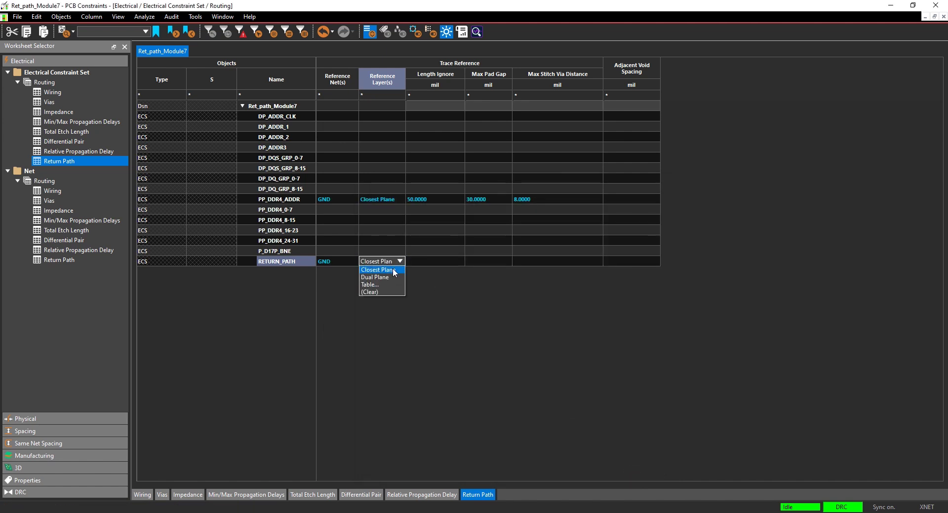
# - Choose Closest Plane as RETURN_PATH's reference layer
pyautogui.click(392, 267)
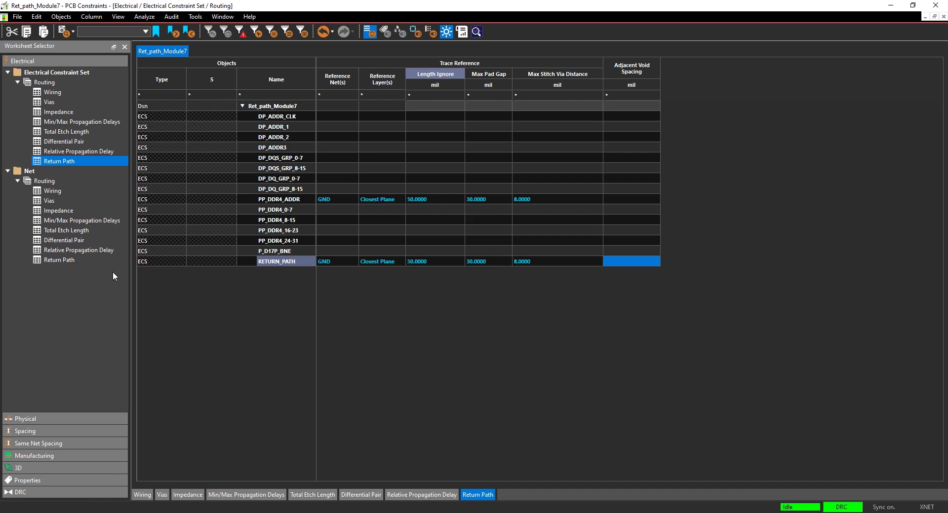
# - On the net-level Return Path worksheet, assign RETURN_PATH to buses PP_A(14), PP_BA(2) and PP_DQ(32)
pyautogui.click(58, 260)
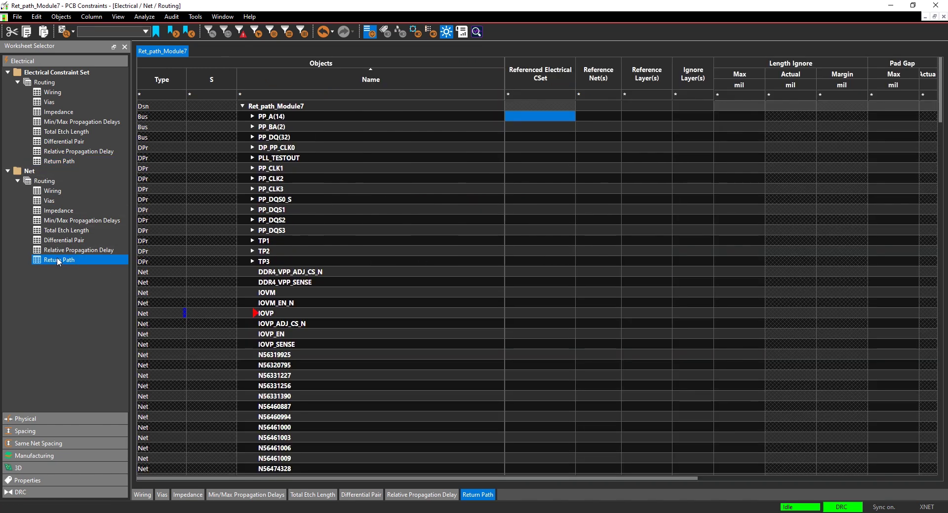
pyautogui.click(466, 116)
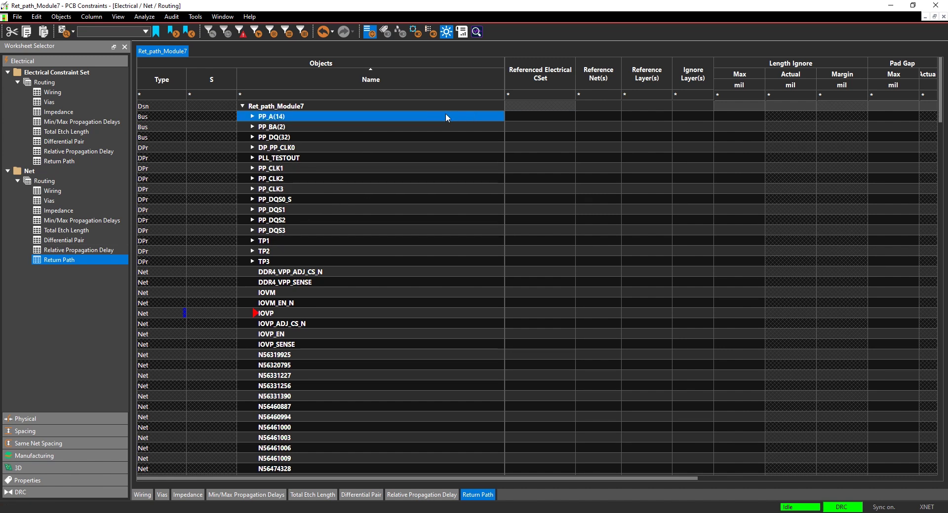
pyautogui.moveTo(559, 117); pyautogui.dragTo(559, 136)
pyautogui.click(559, 137)
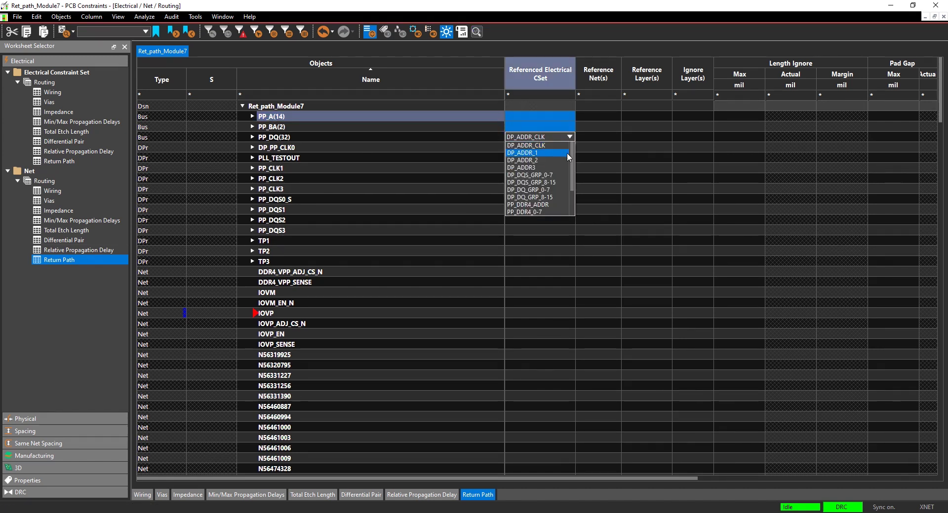
pyautogui.scroll(-2, 562, 177)
pyautogui.click(550, 212)
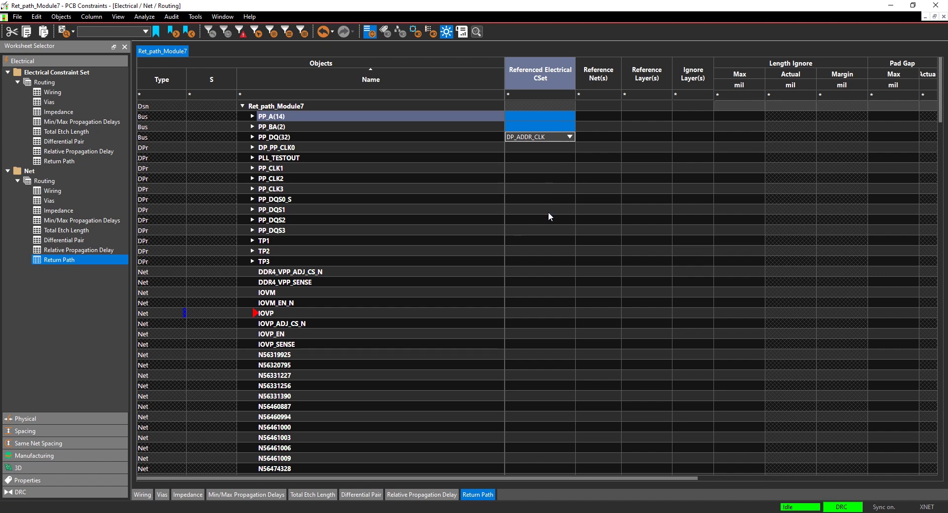
# - Expand PP_A(14), sort names descending, and cross-probe the first Void crossing result
pyautogui.click(252, 118)
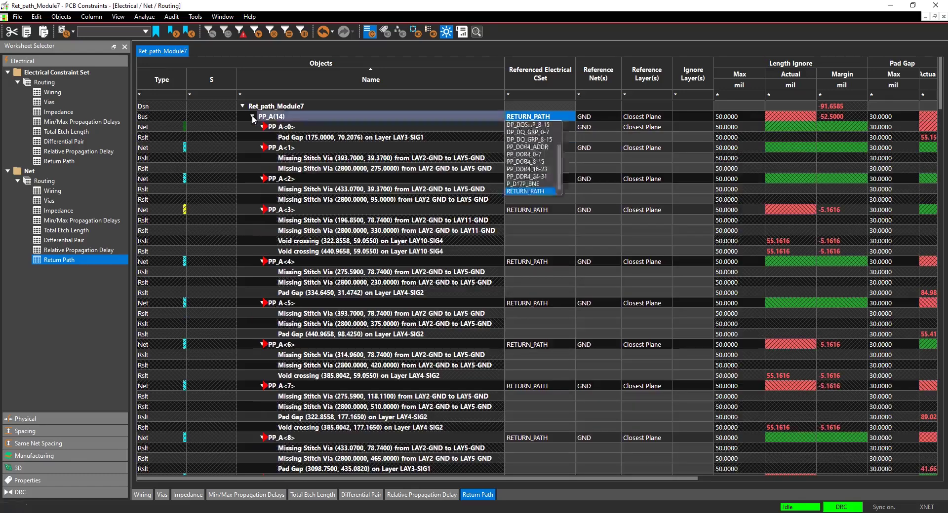
pyautogui.click(460, 73)
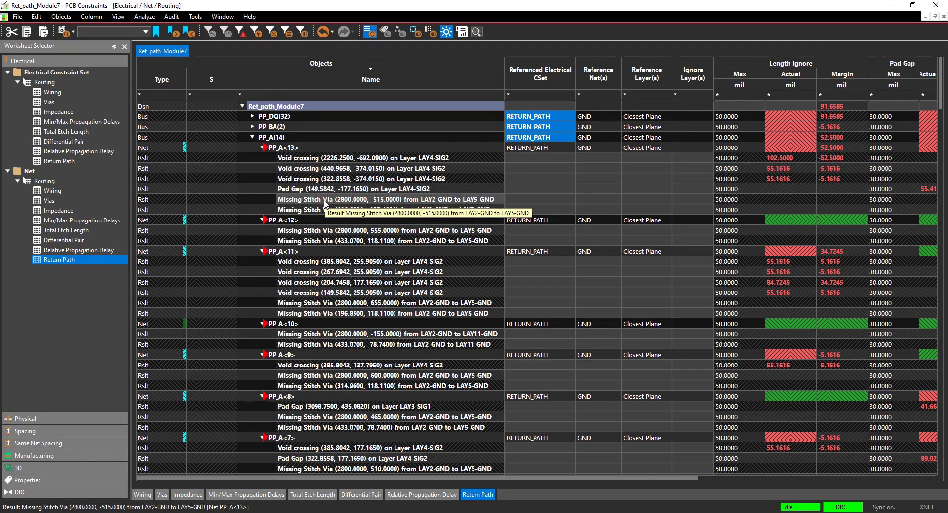
pyautogui.rightClick(316, 161)
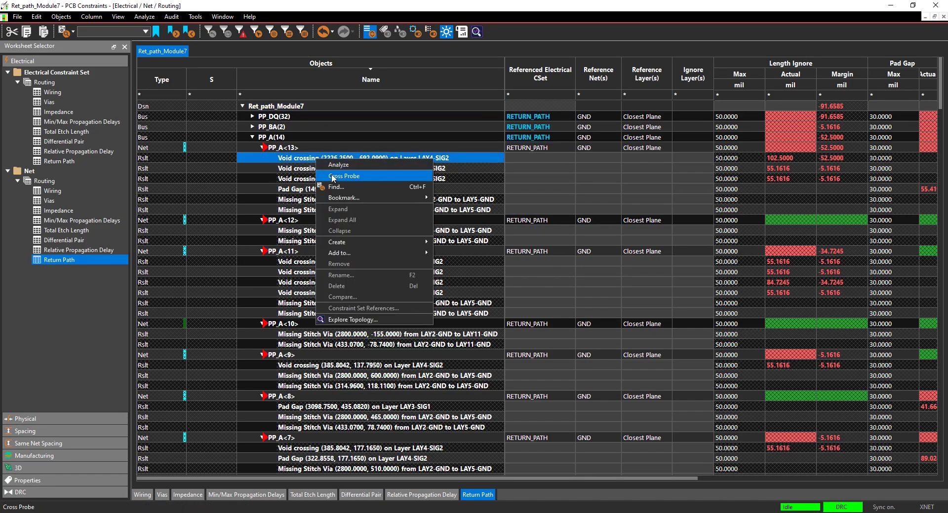
pyautogui.click(341, 176)
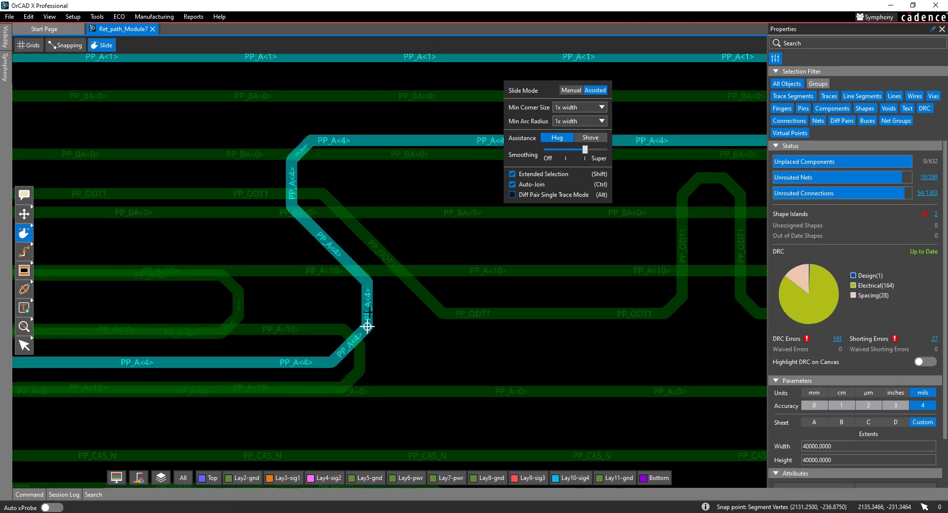
# - Slide the PP_A<4> segment right over the plane void and show the Lay5-gnd layer
pyautogui.click(366, 304)
pyautogui.moveTo(366, 304); pyautogui.dragTo(401, 307)
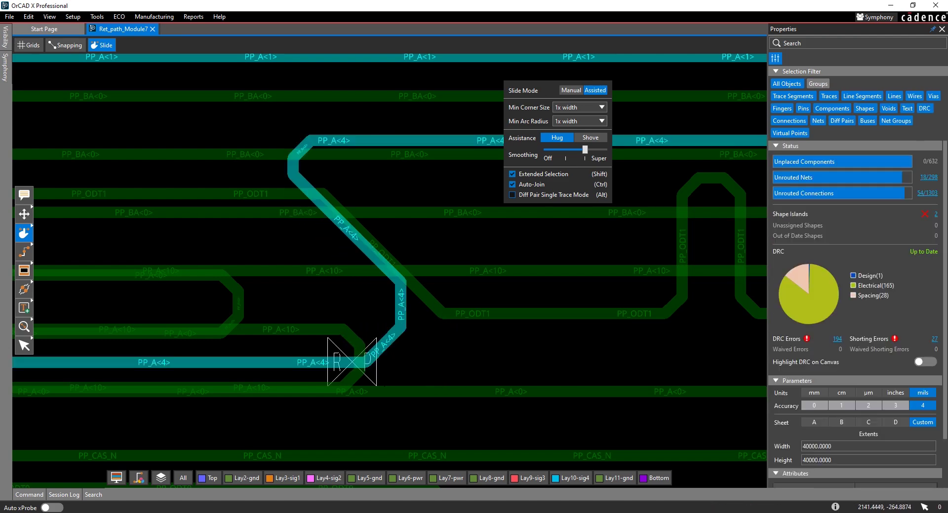
pyautogui.moveTo(371, 381)
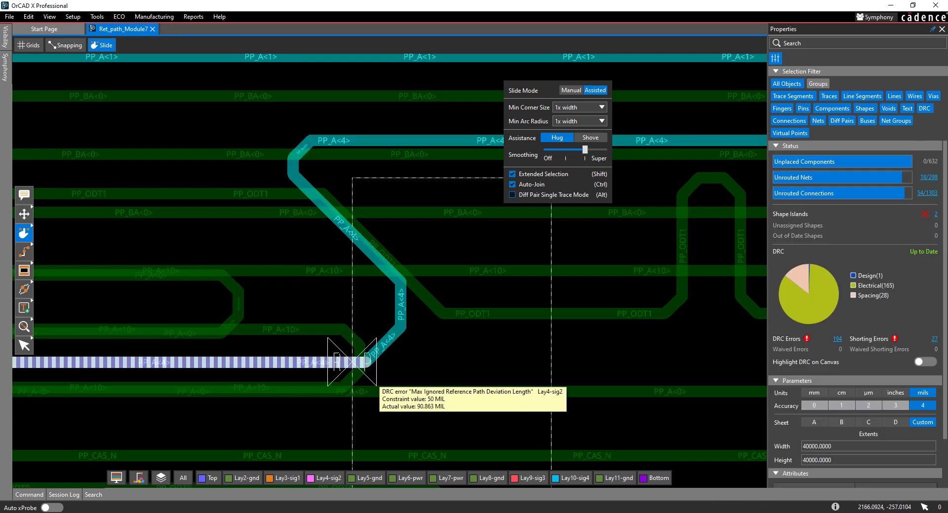
pyautogui.click(377, 479)
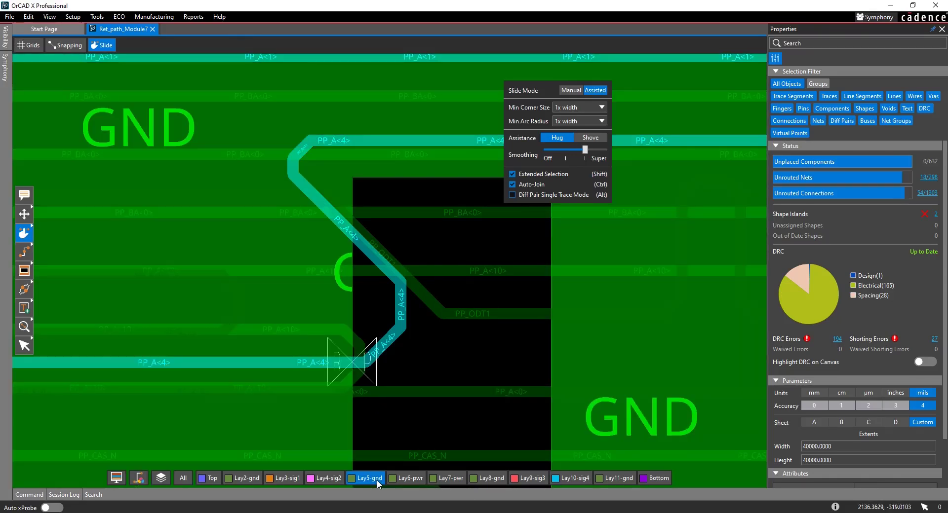